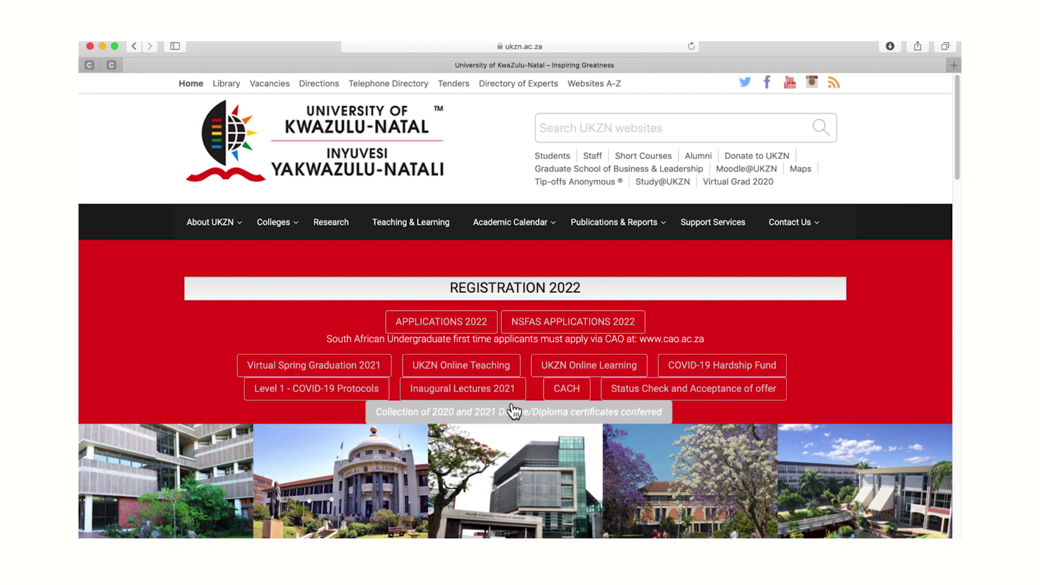
- Reach the Agriculture, Engineering & Science page from the Registration 2022 information page
click(517, 292)
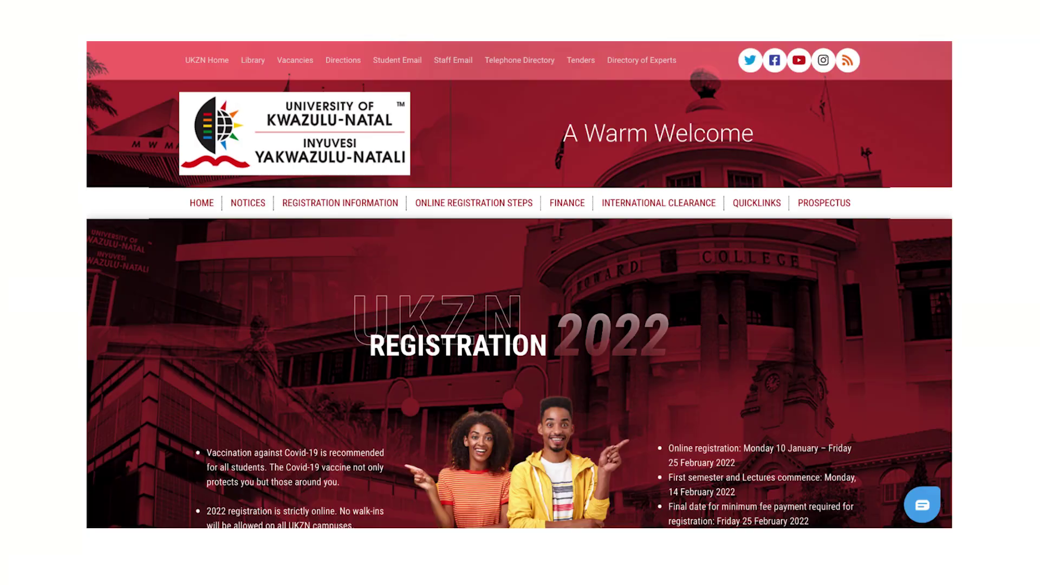
scroll(651, 443, down, 3)
scroll(651, 443, down, 1)
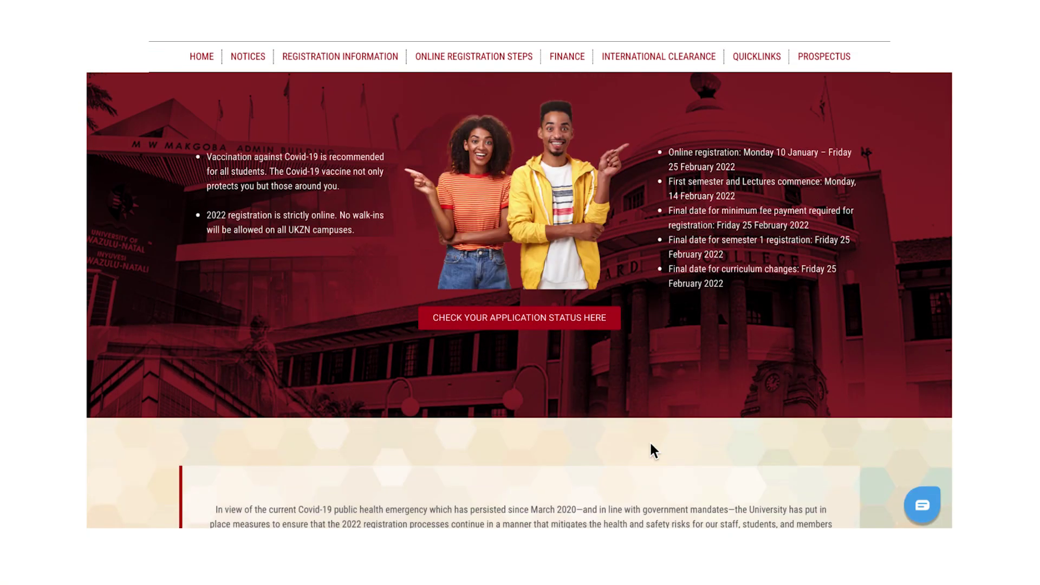
scroll(650, 440, down, 2)
scroll(650, 441, down, 3)
scroll(651, 444, down, 1)
scroll(651, 444, down, 5)
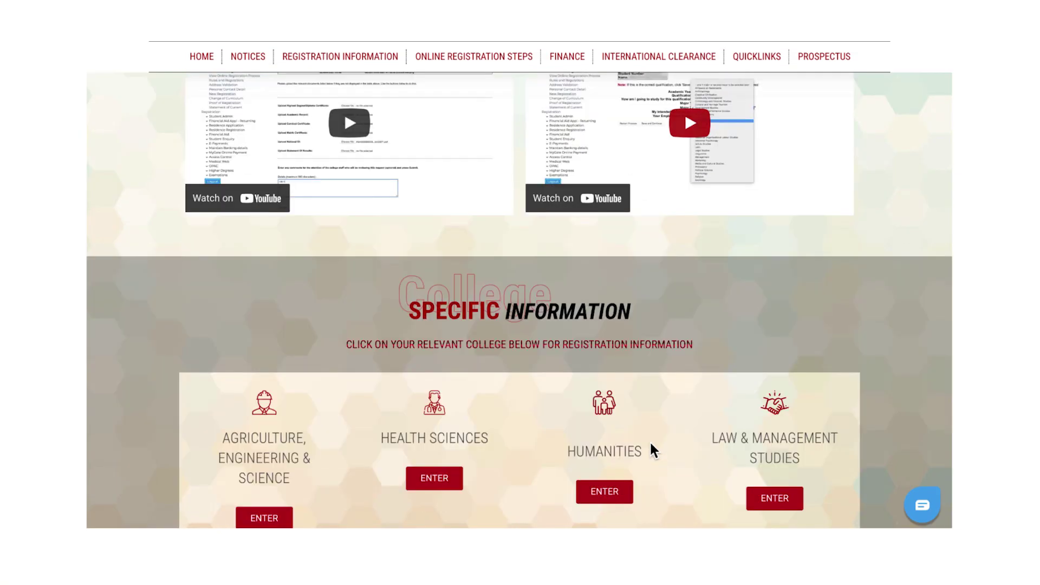
scroll(650, 444, down, 2)
scroll(651, 443, down, 1)
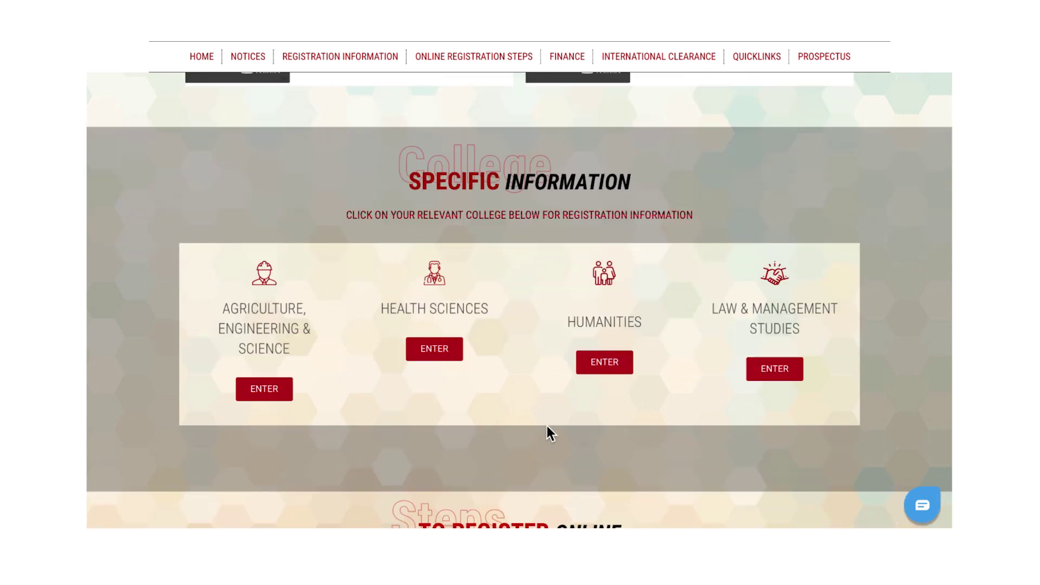
click(269, 391)
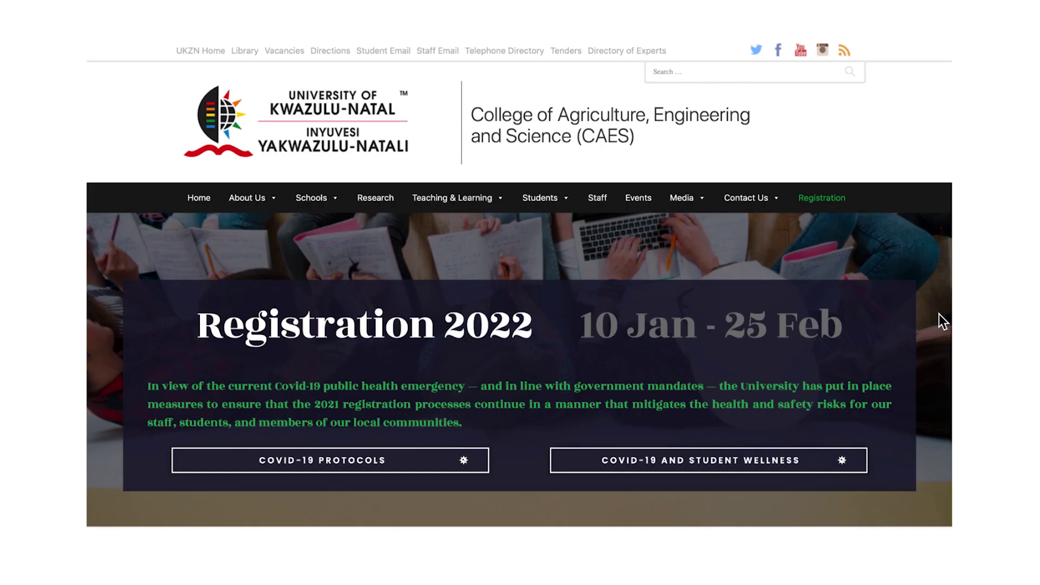
scroll(938, 320, down, 1)
scroll(939, 319, down, 2)
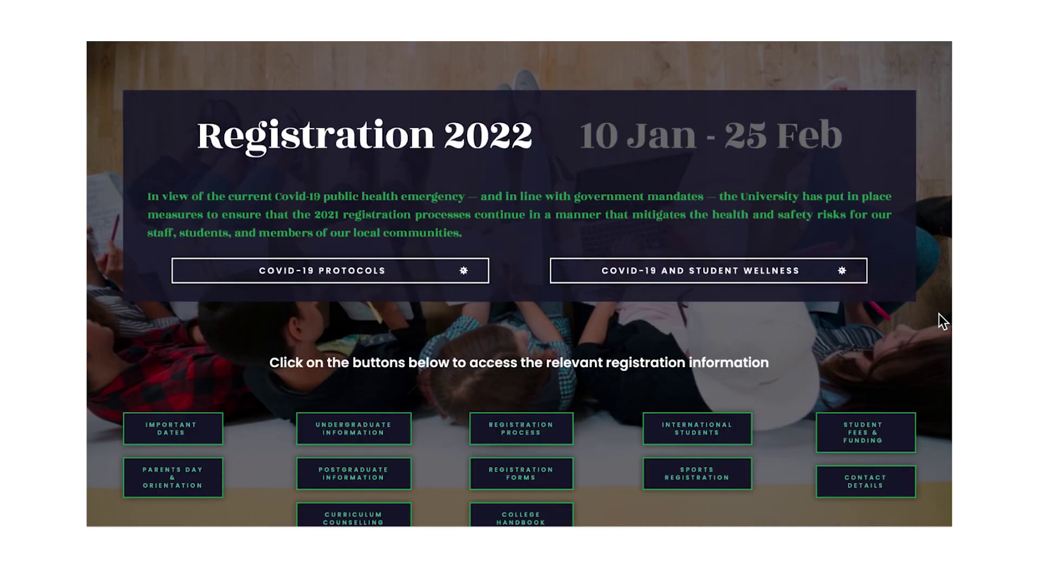
scroll(939, 320, down, 1)
scroll(939, 319, down, 2)
scroll(939, 319, down, 1)
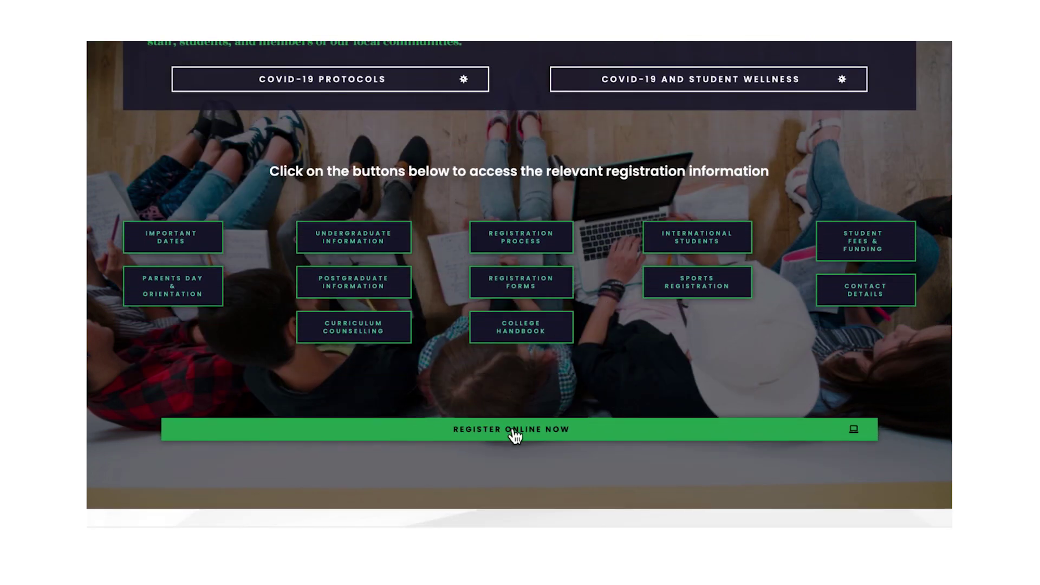
- Go to Register Online Now and log in with the student number and password
click(516, 433)
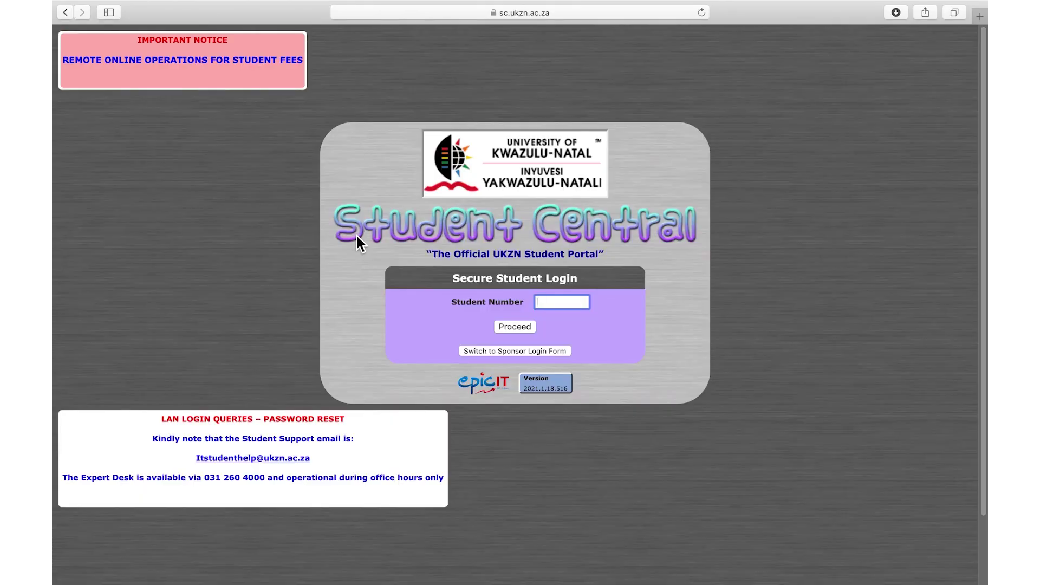
click(559, 310)
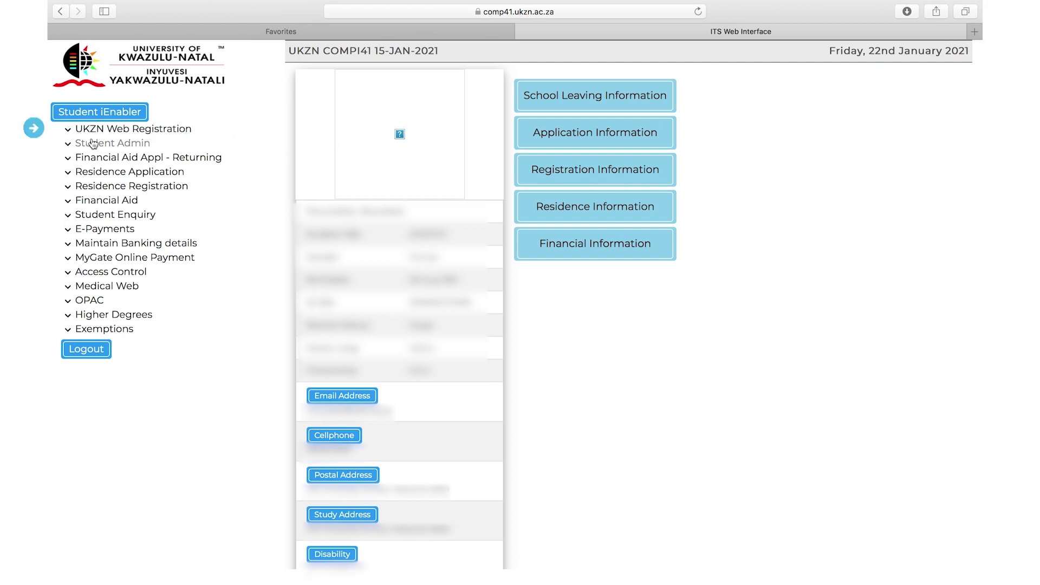
- Expand the web registration options and read the Online Registration Process guide to Step Two
click(70, 132)
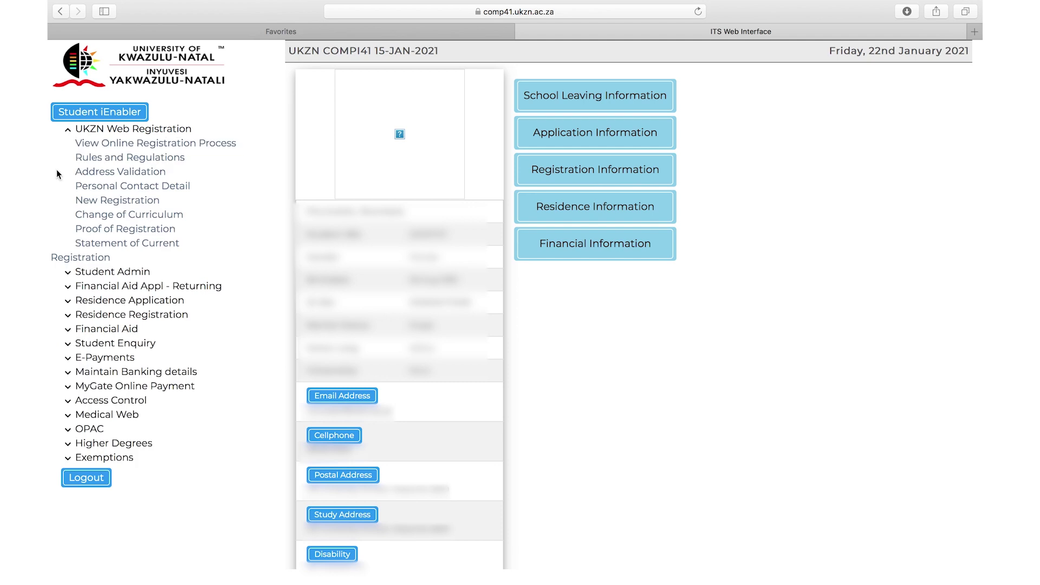
click(221, 144)
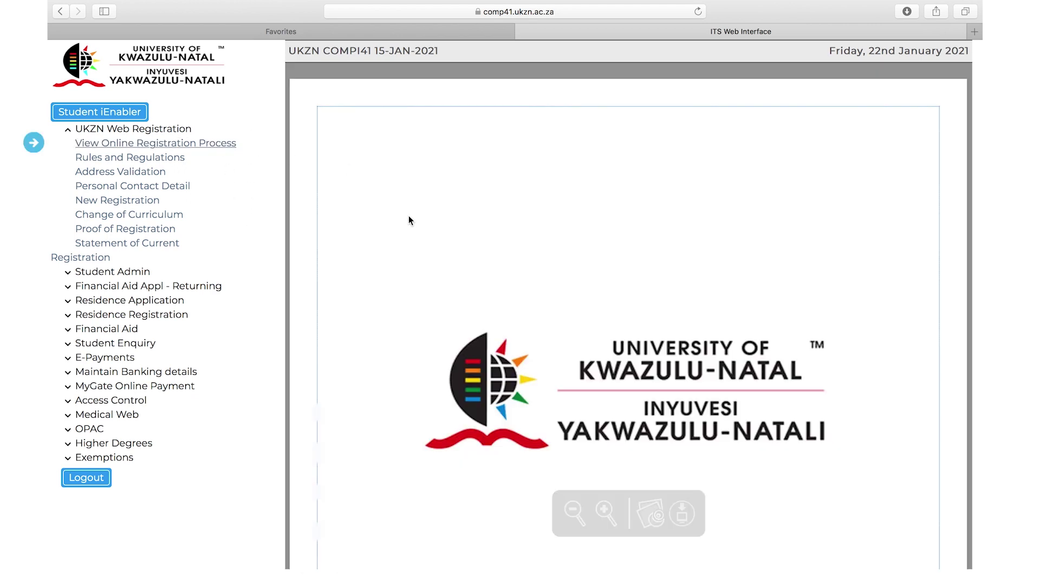
scroll(410, 270, down, 1)
scroll(410, 271, down, 4)
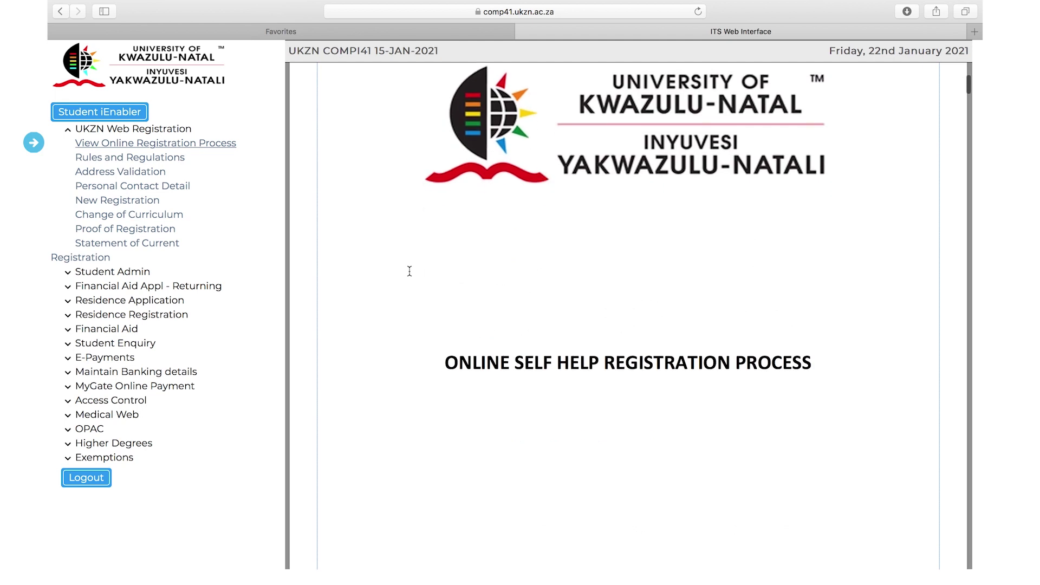
scroll(411, 271, down, 3)
scroll(409, 271, down, 1)
scroll(410, 270, down, 2)
scroll(410, 271, down, 2)
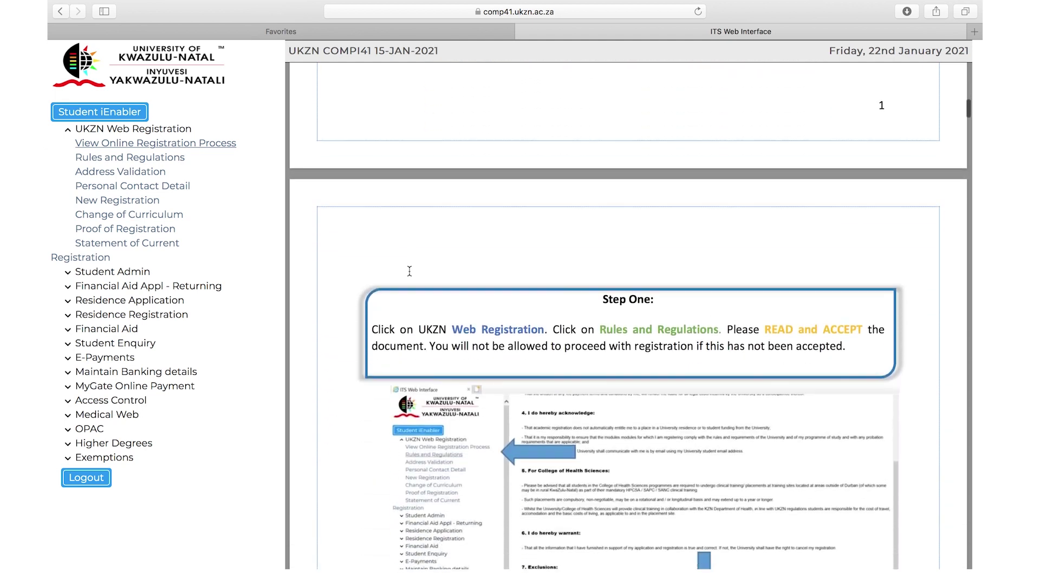
scroll(409, 271, down, 2)
scroll(410, 271, down, 3)
scroll(409, 270, down, 3)
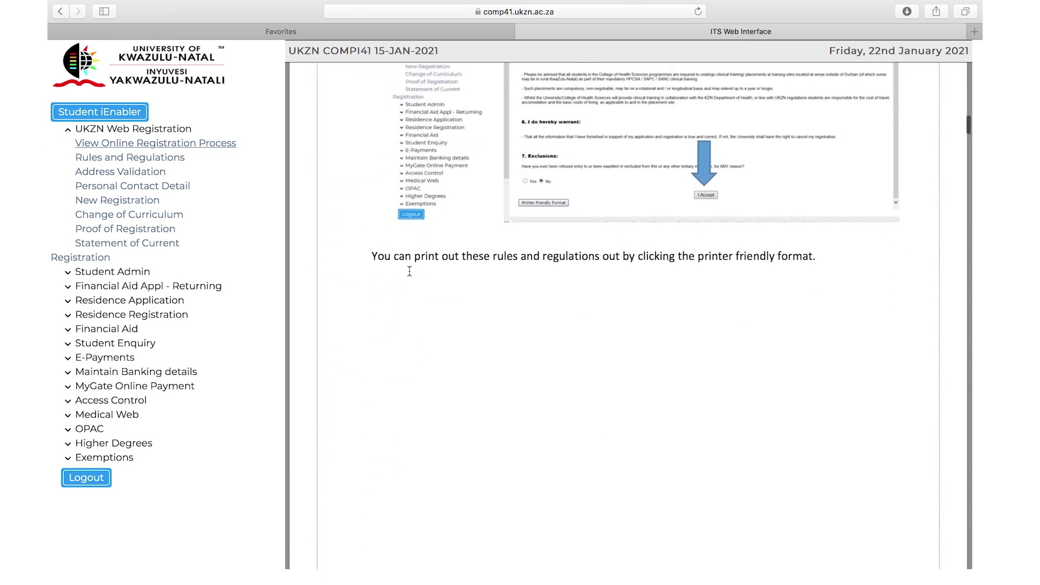
scroll(410, 270, down, 3)
scroll(410, 271, down, 1)
scroll(410, 271, down, 4)
scroll(410, 271, down, 2)
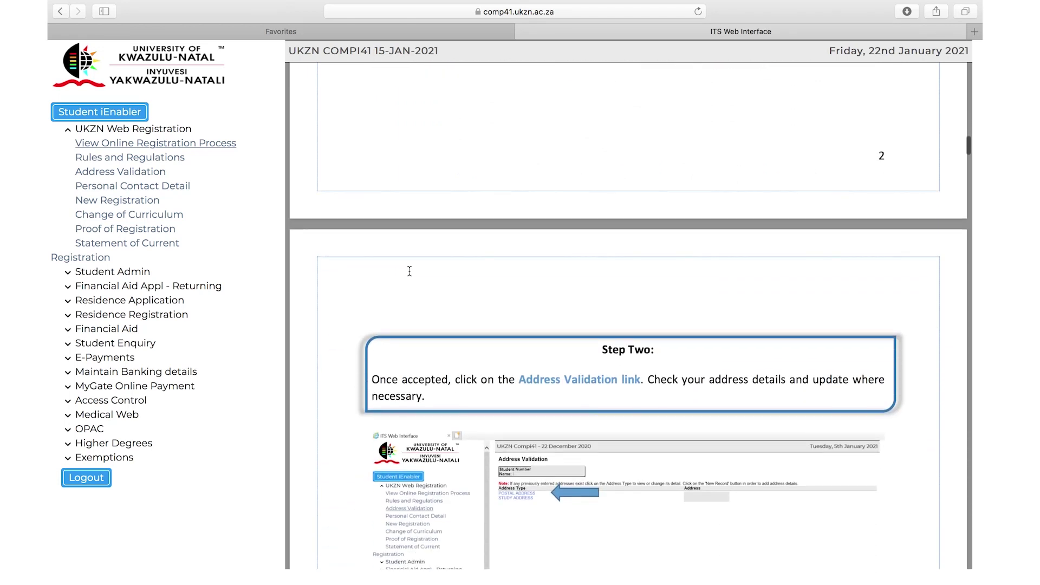
scroll(411, 270, down, 1)
scroll(410, 271, down, 4)
scroll(410, 271, down, 1)
scroll(410, 271, down, 1)
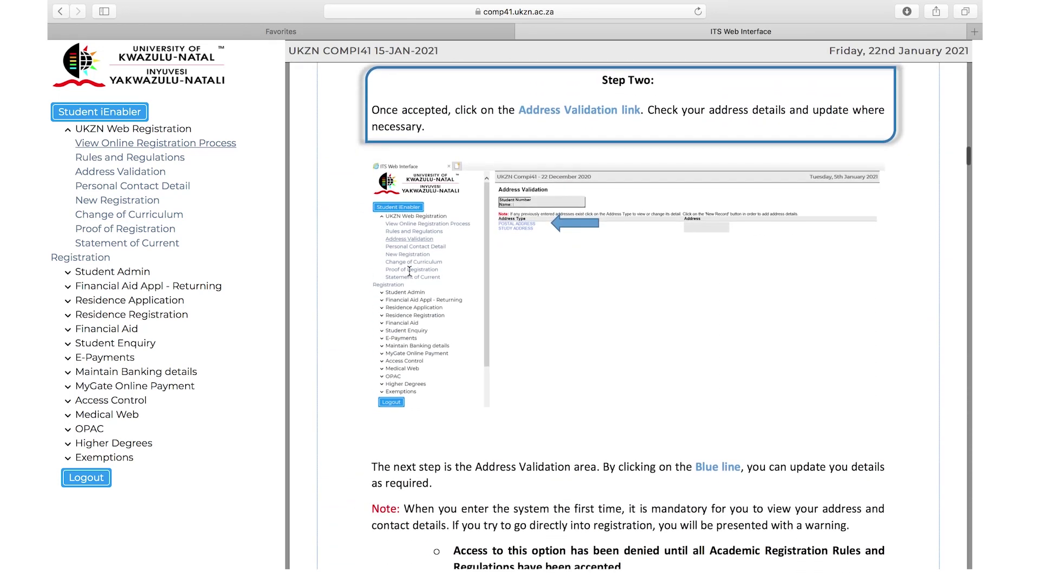
scroll(409, 271, up, 1)
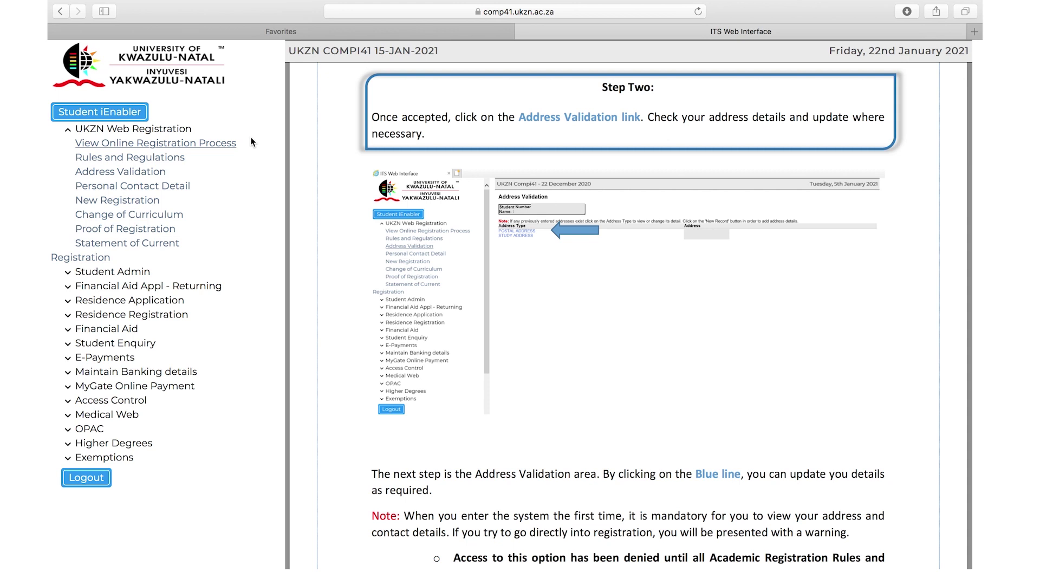
- Accept the Rules and Regulations declaration with No exclusions, then move to Address Validation
click(180, 160)
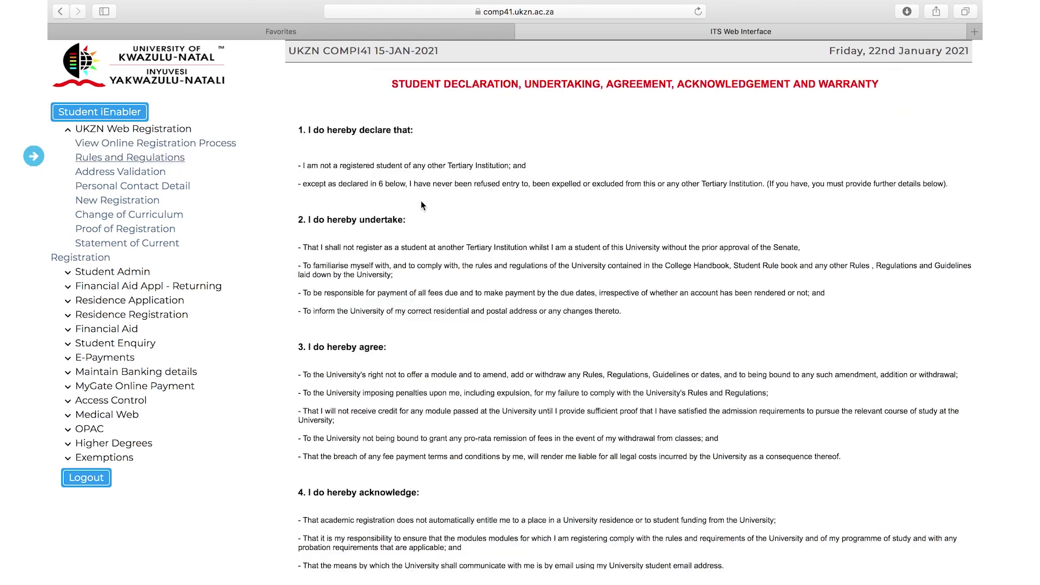
scroll(461, 202, down, 2)
scroll(462, 201, down, 3)
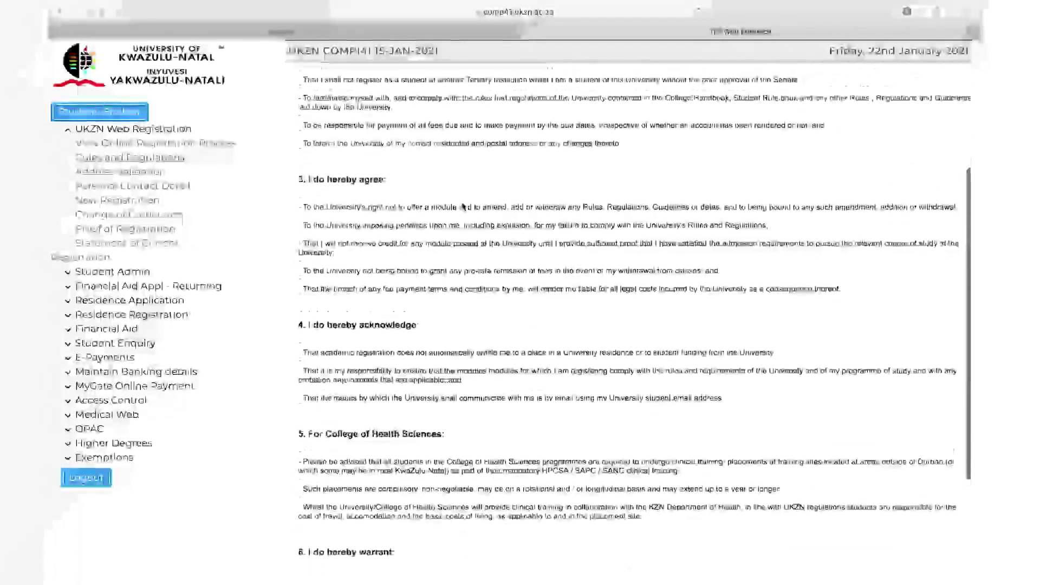
scroll(462, 202, down, 1)
scroll(462, 201, down, 4)
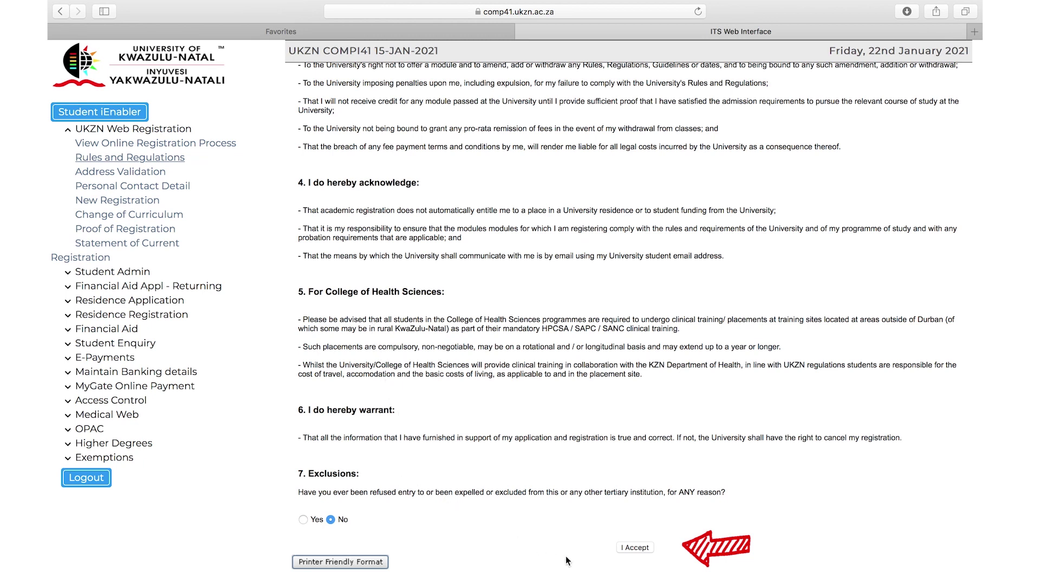
click(638, 549)
click(150, 180)
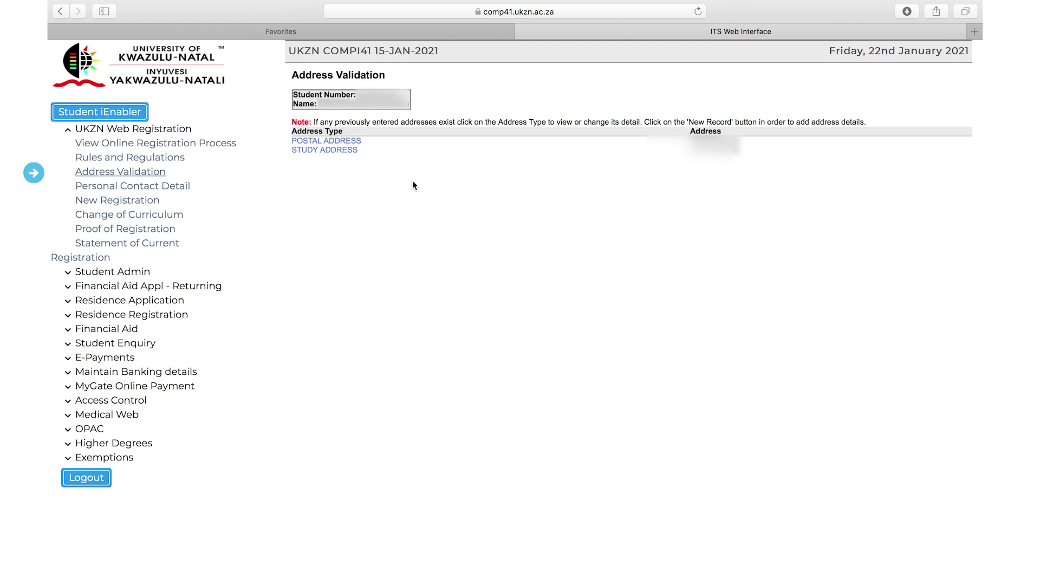
- Save the postal address details and review the Personal Contact Detail records
click(356, 144)
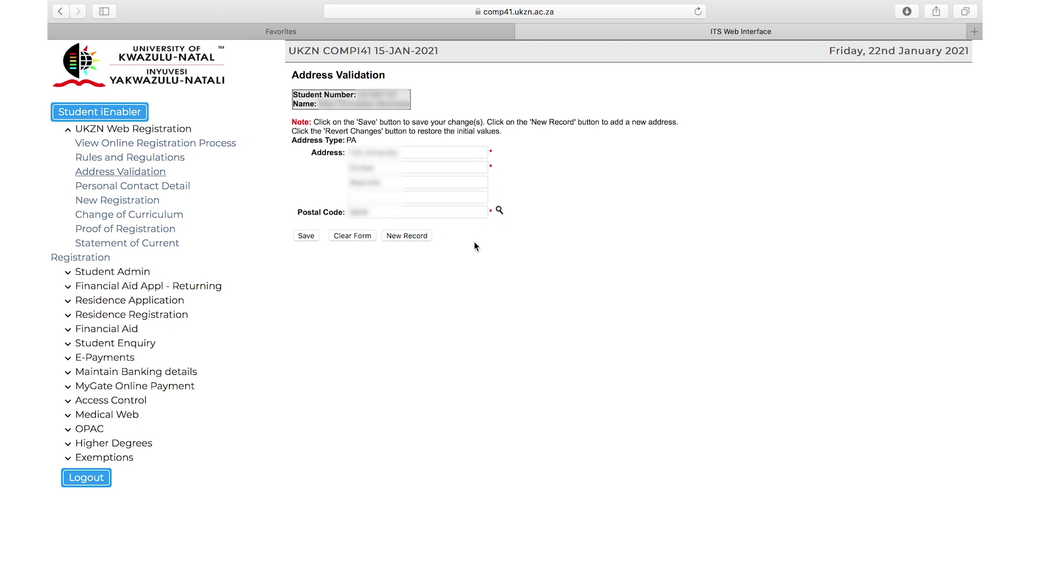
click(306, 236)
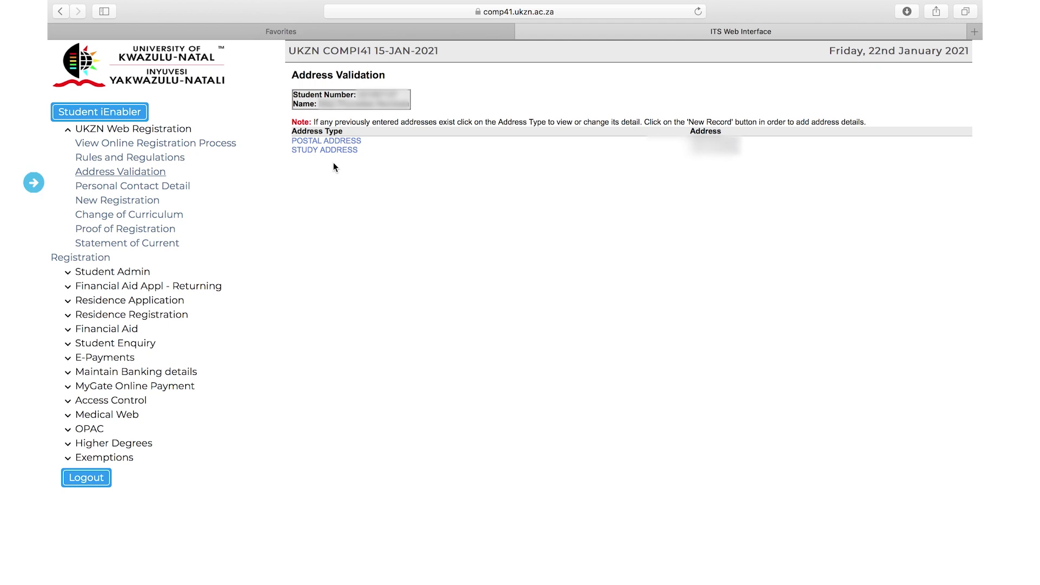
click(178, 190)
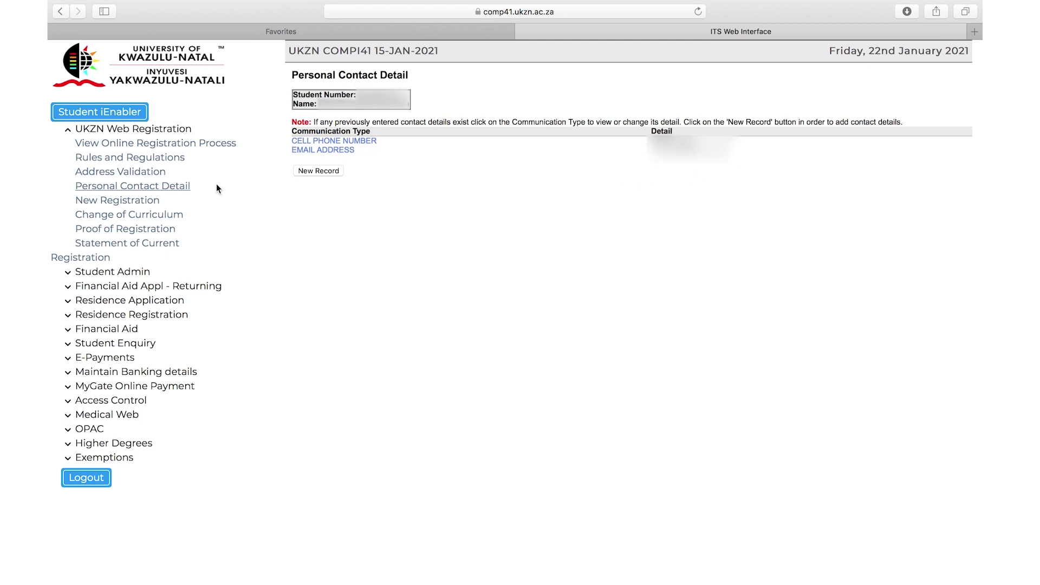
- Save the Bachelor of Arts enrolment with Major 2 English and employment status Unemployed
click(135, 201)
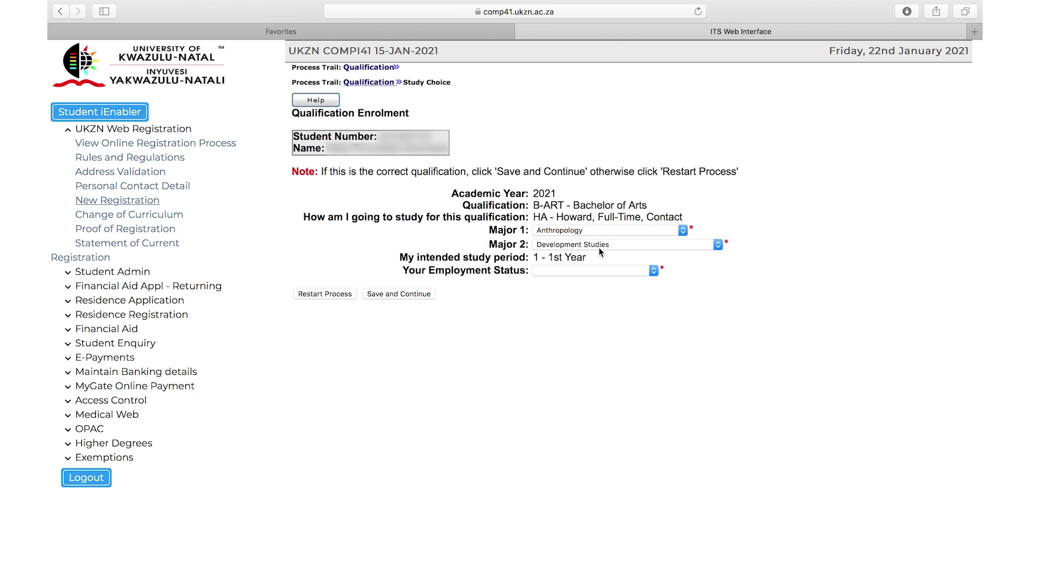
click(720, 245)
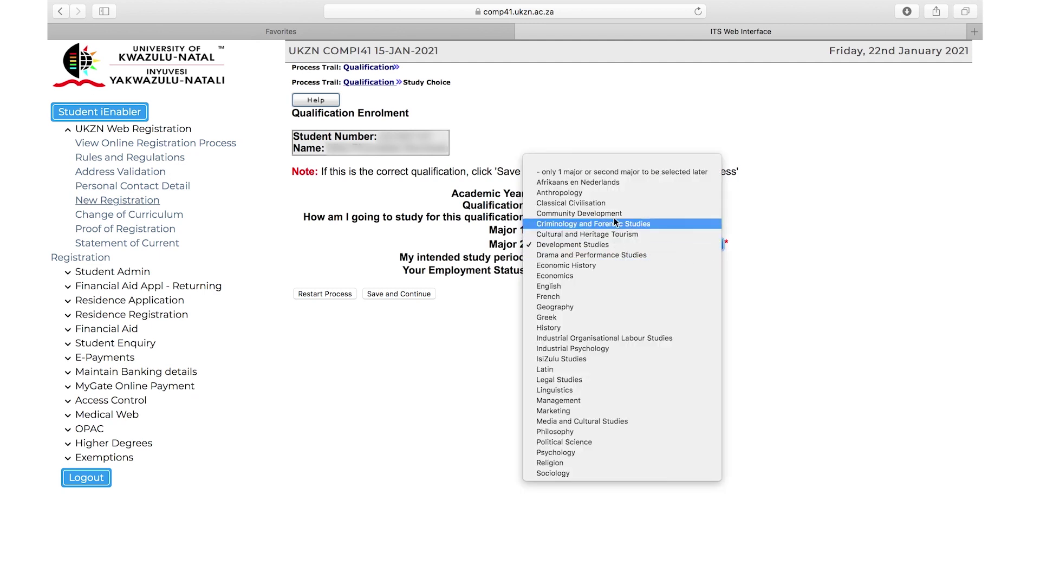
click(559, 289)
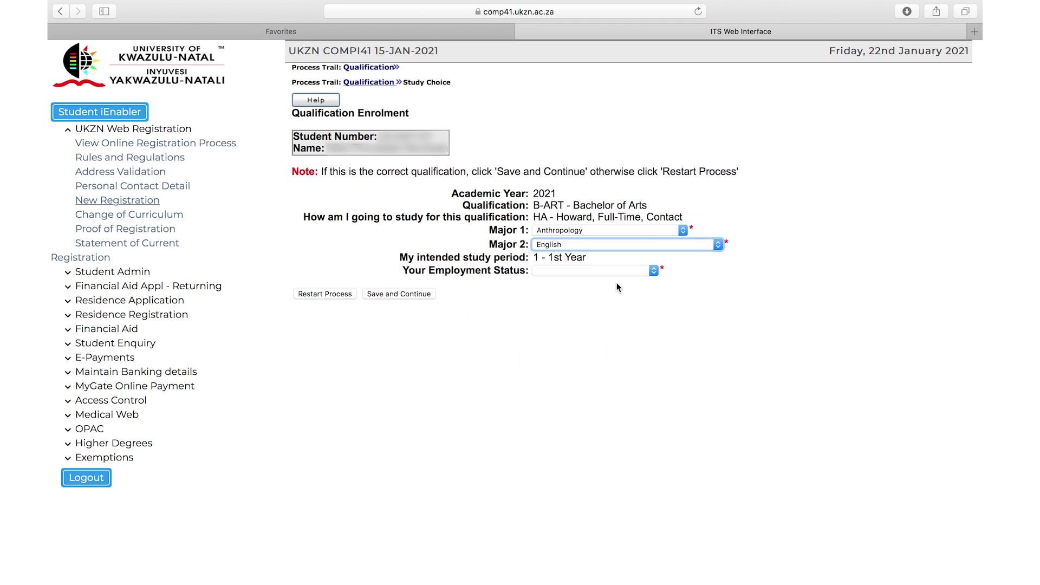
click(654, 271)
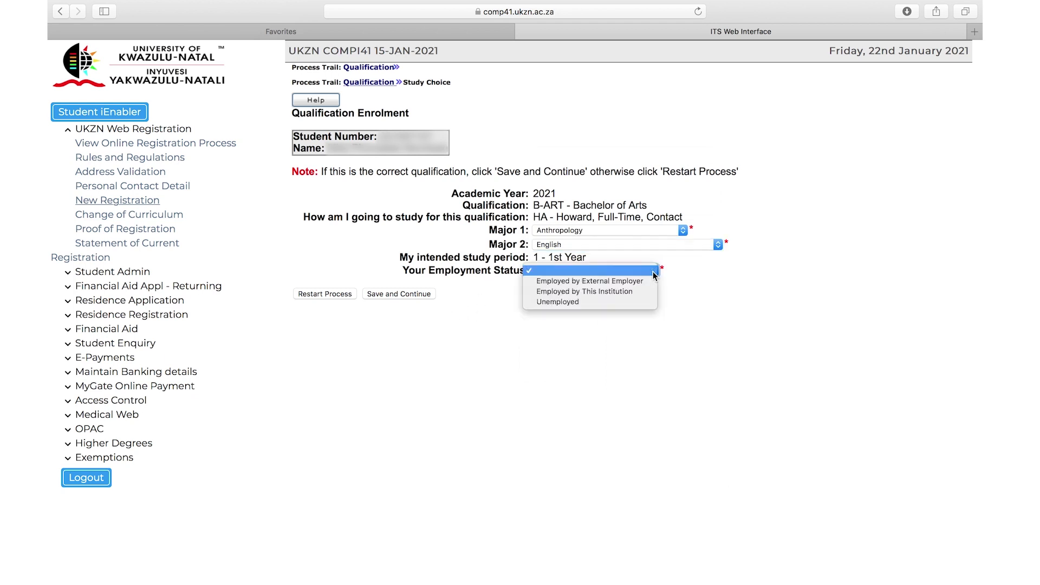
click(566, 303)
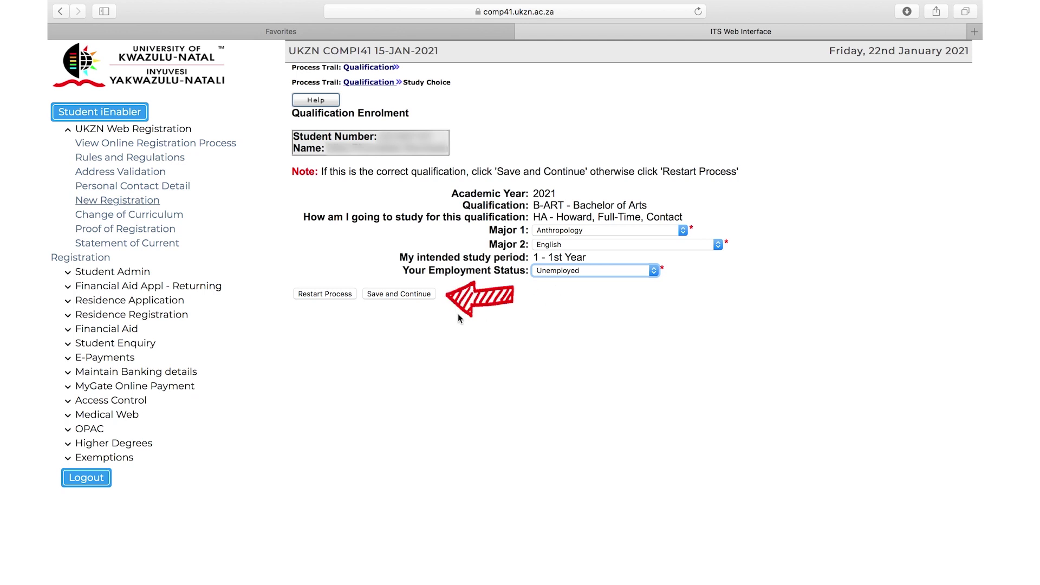
click(398, 293)
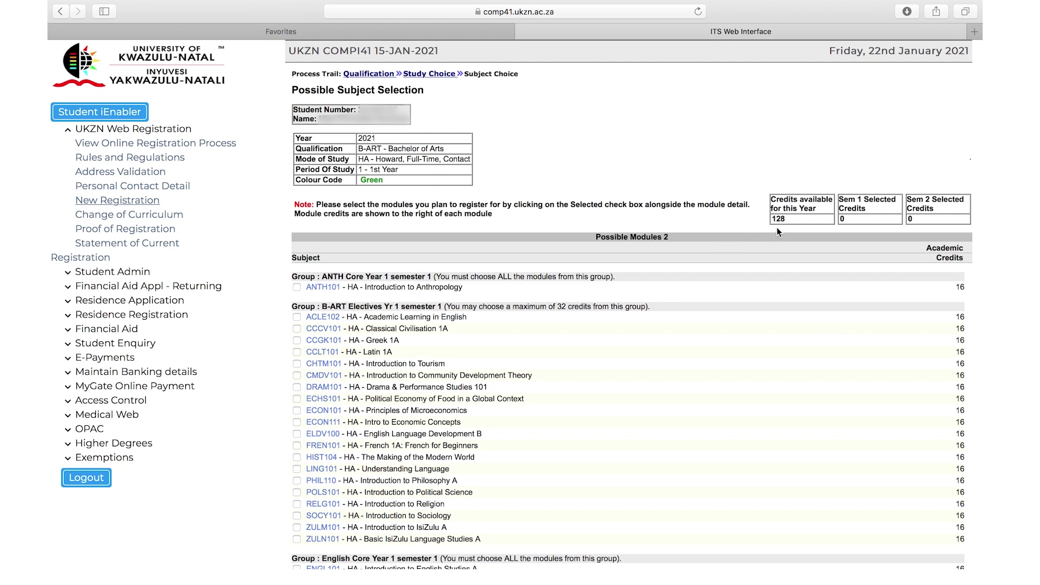
scroll(483, 151, down, 3)
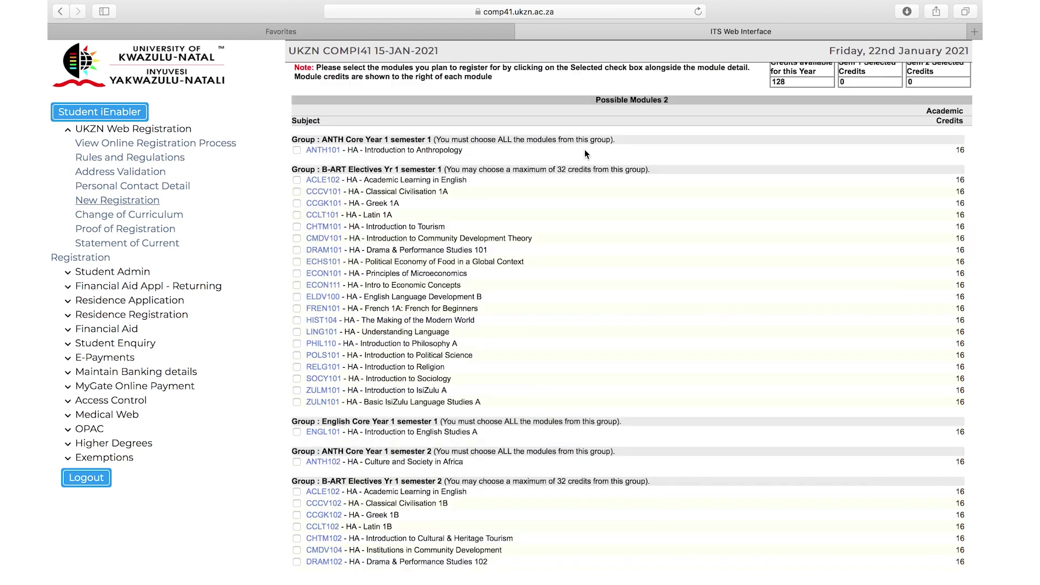
- Tick the first-semester modules ANTH101, CCGK101, CMDV101 and ENGL101
click(297, 150)
click(297, 203)
click(297, 239)
click(297, 432)
scroll(513, 464, down, 4)
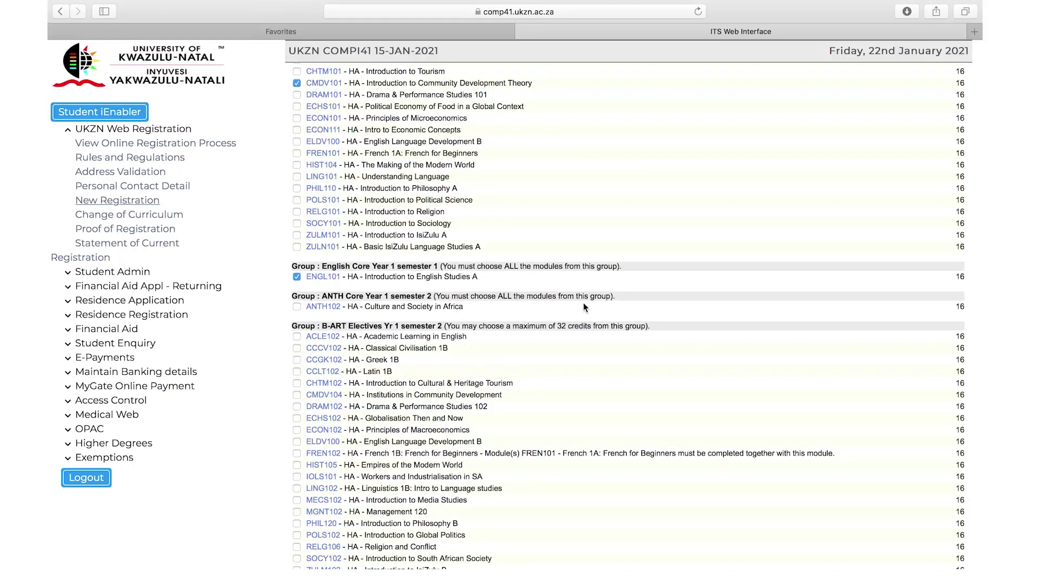
- Tick ANTH102, DRAM102, ELDV100 and ENGL102 (dropping CCGK102 and CMDV104) and save the selection
click(297, 307)
click(297, 360)
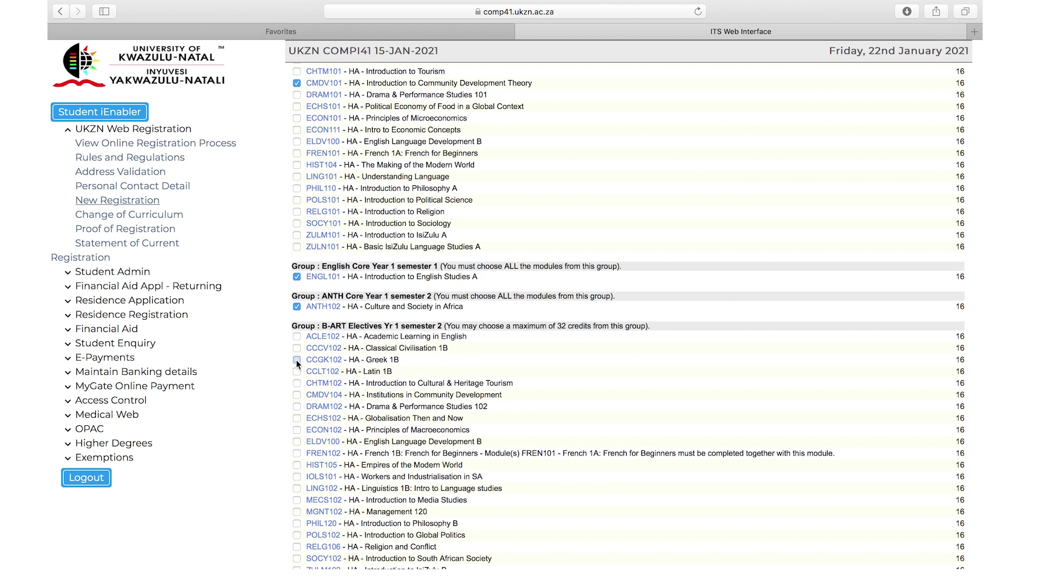
click(297, 395)
click(297, 395)
click(297, 359)
click(297, 407)
click(297, 441)
scroll(477, 463, down, 3)
scroll(478, 463, down, 1)
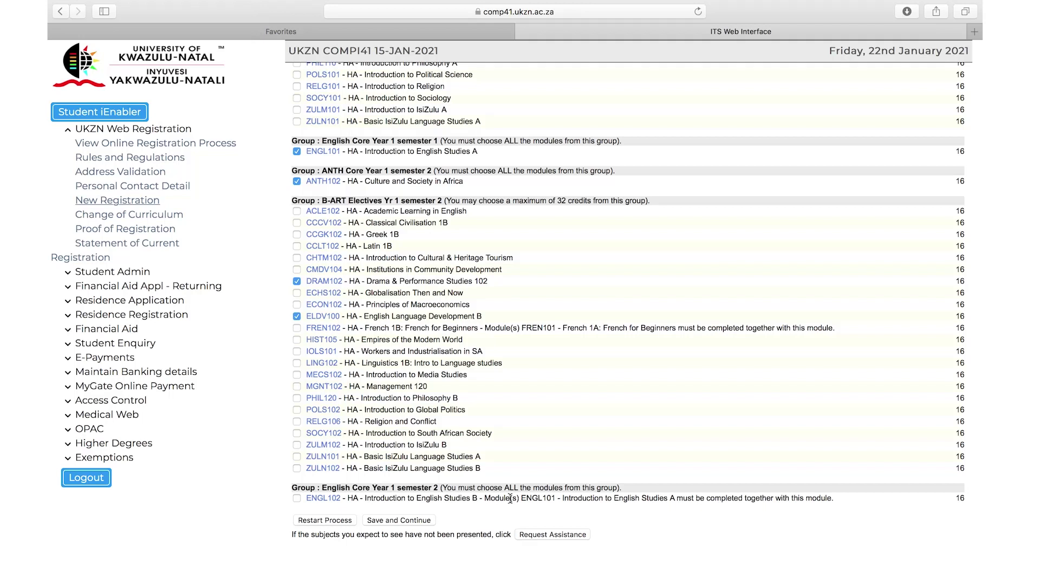
click(297, 498)
scroll(557, 357, up, 7)
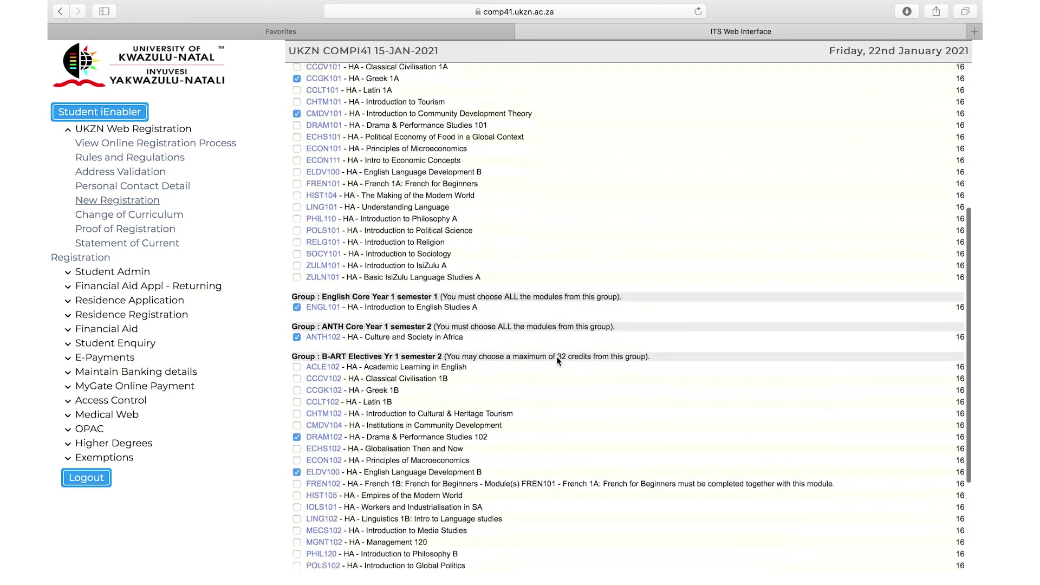
scroll(557, 357, up, 1)
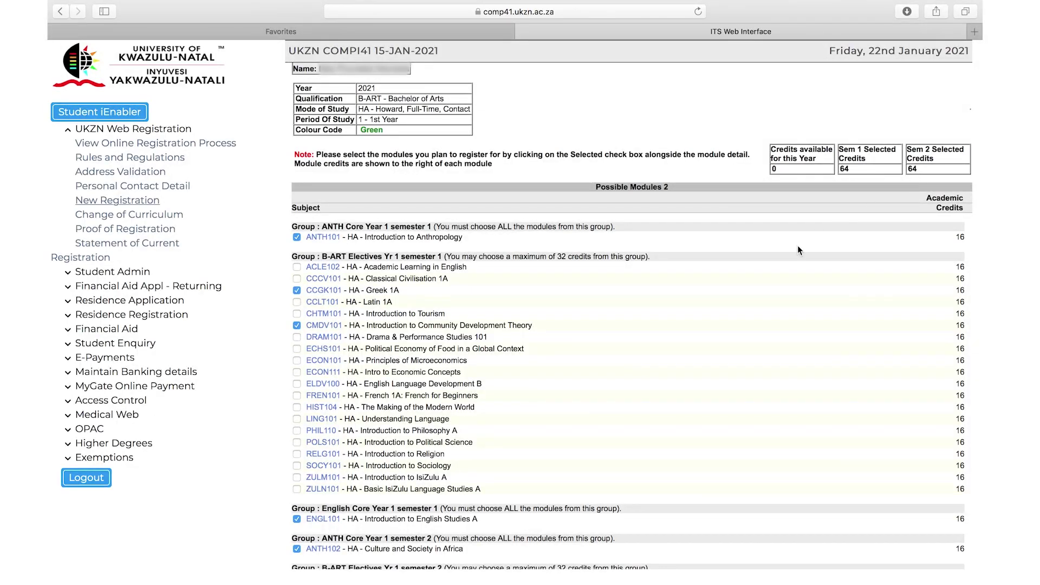
scroll(683, 337, down, 4)
scroll(683, 337, down, 3)
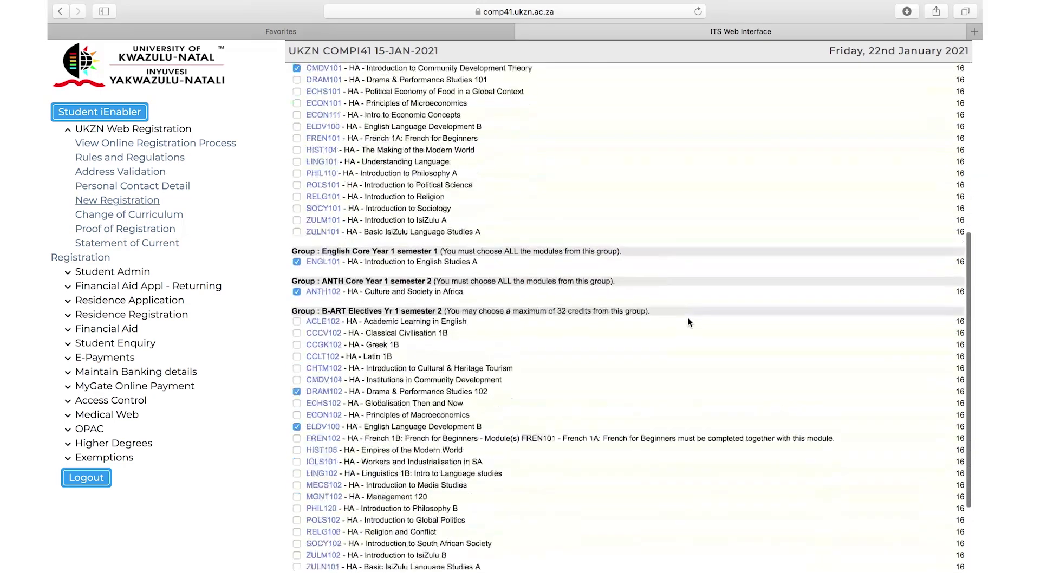
scroll(687, 321, down, 3)
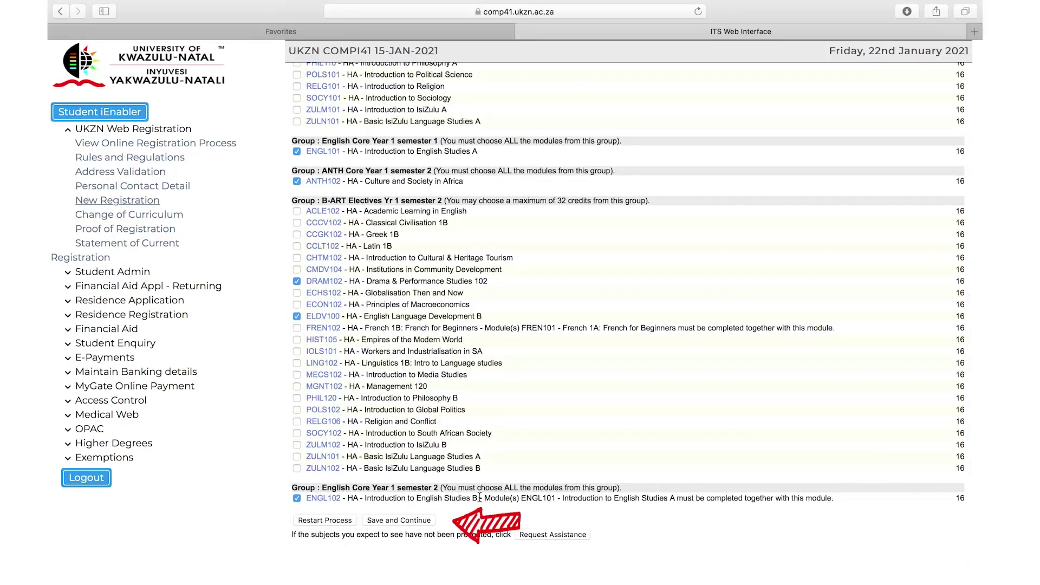
click(411, 521)
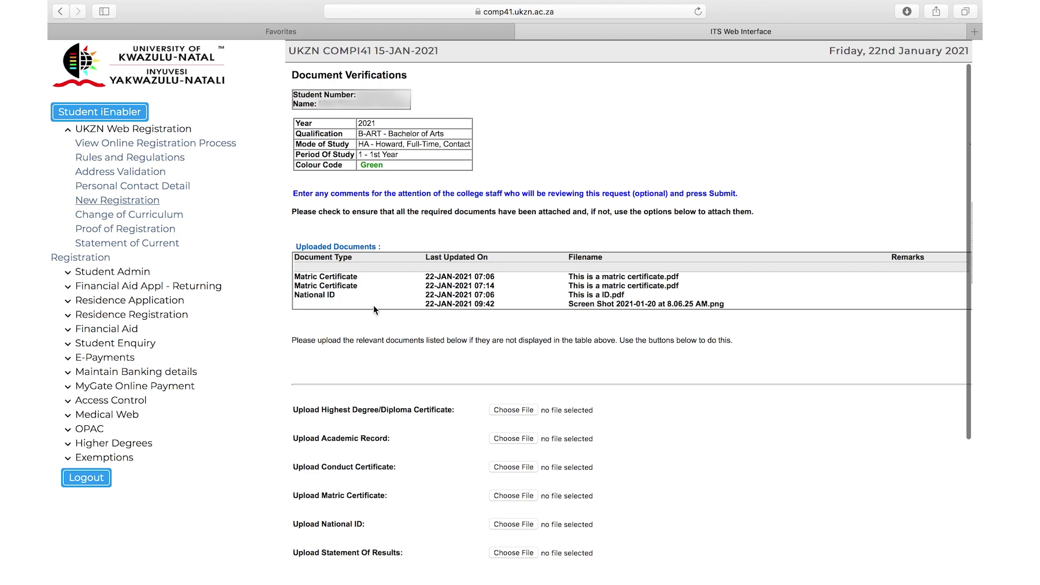
scroll(428, 358, down, 3)
scroll(428, 359, down, 2)
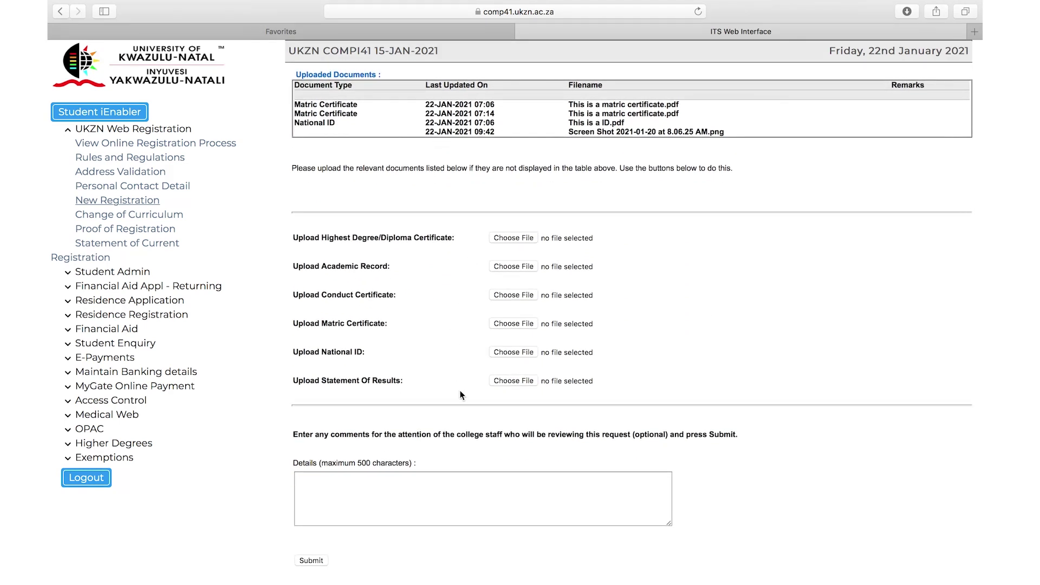
- Attach the SAID PDF as National ID, note the matric certificate is unavailable, and submit
click(513, 352)
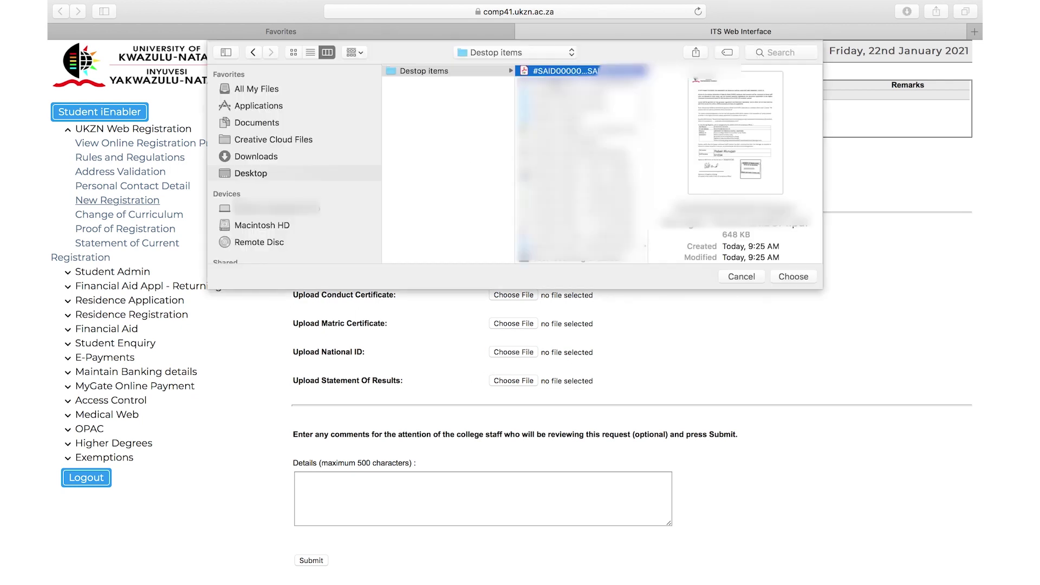
click(560, 74)
click(797, 277)
click(375, 482)
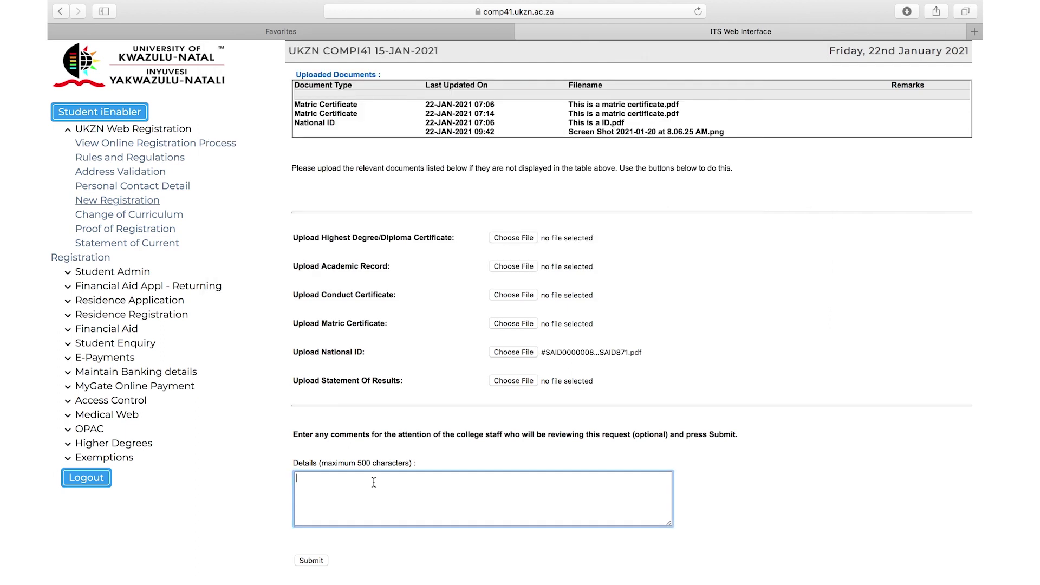
text(do not h)
text(ave my Ma)
text(r)
key(BackSpace)
text(tr)
text(ic )
text(certific)
text(ate as)
text( yet.)
scroll(706, 490, down, 2)
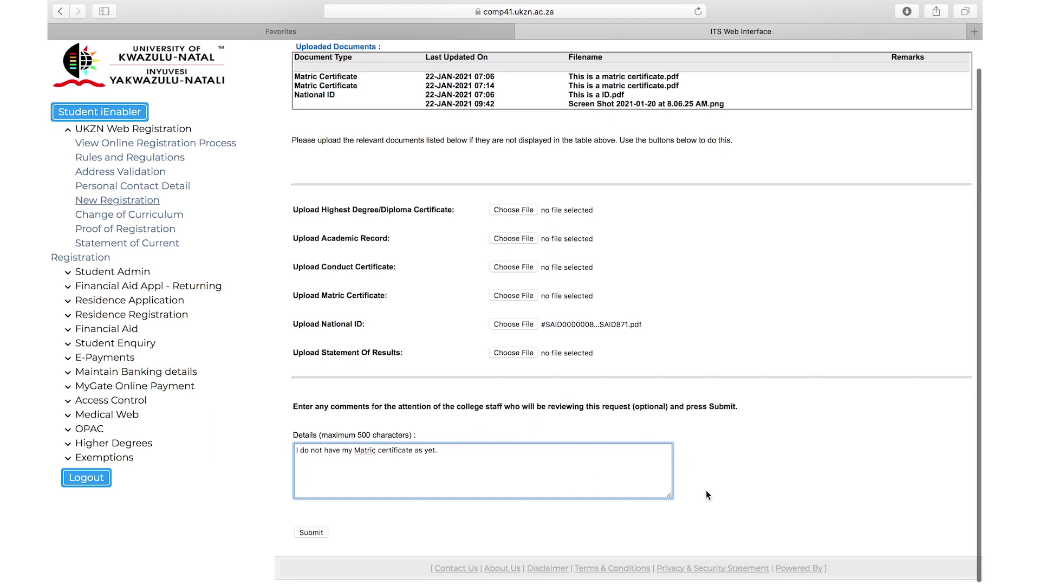
click(311, 536)
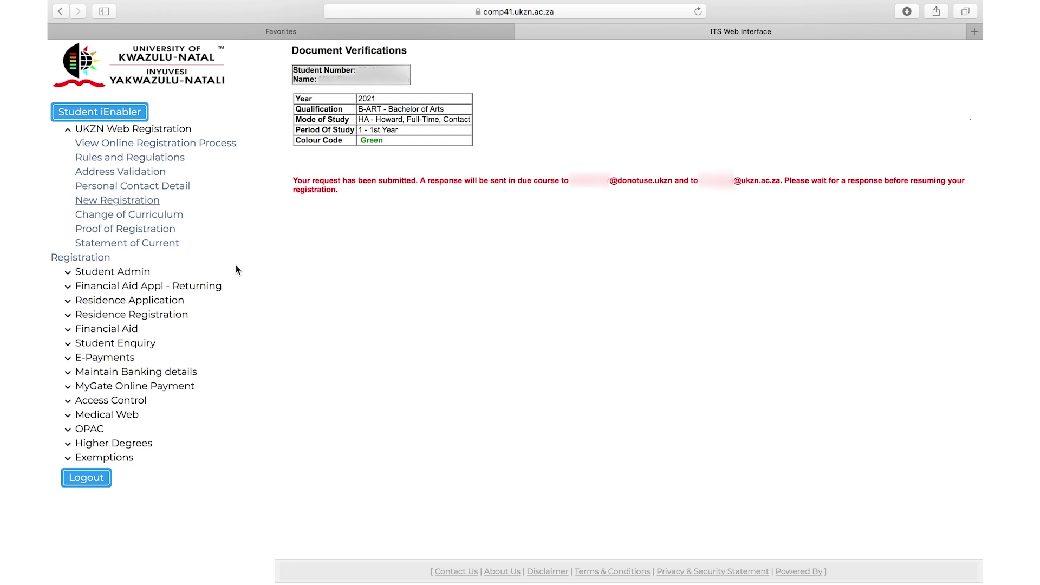
- Load the Registration Details summary of eight planned modules totalling 128 credits via New Registration
click(132, 201)
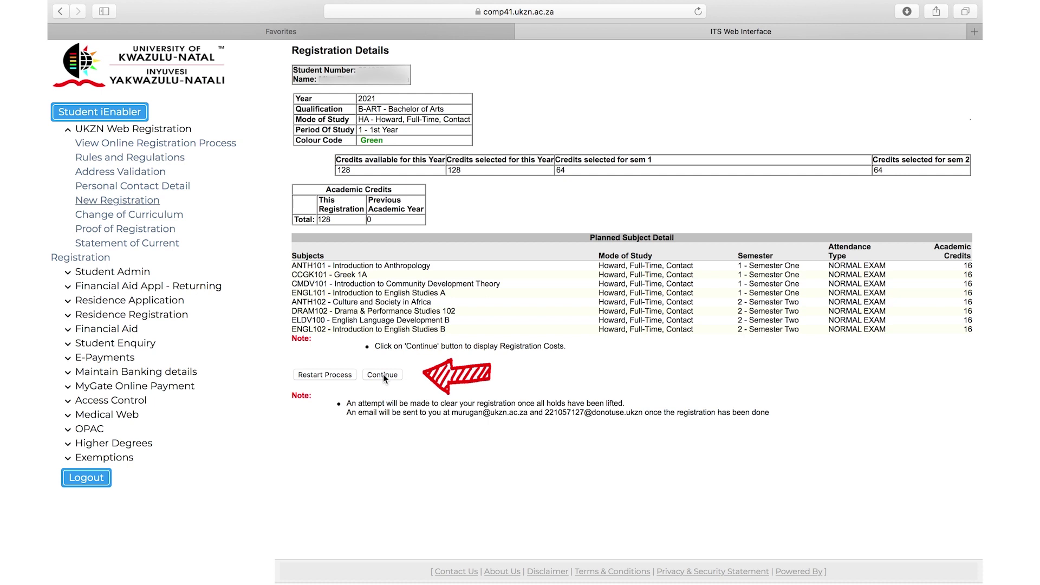
- View the 42,010.00 cost estimate and accept the registration
click(383, 374)
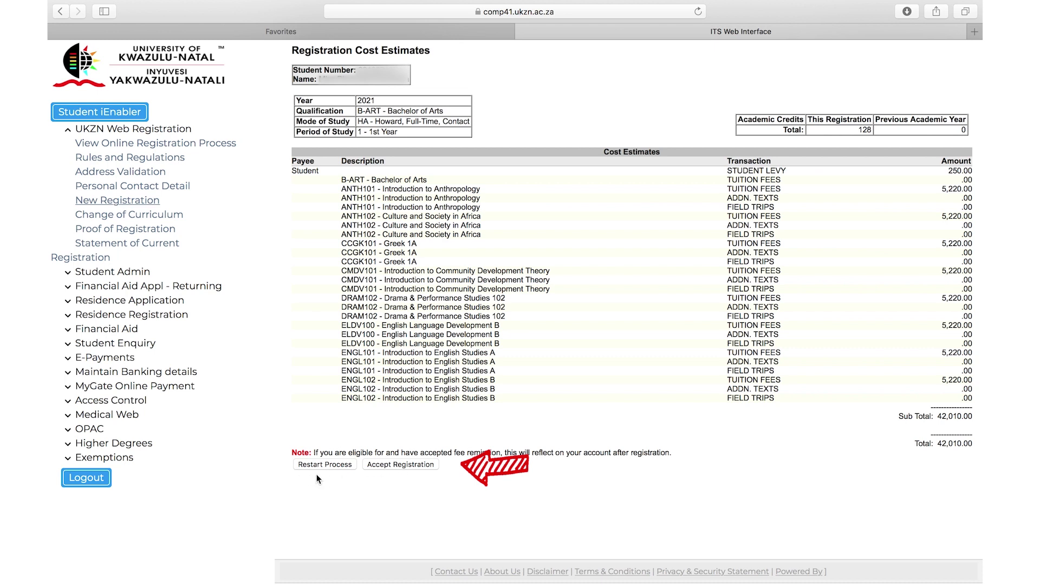
click(412, 462)
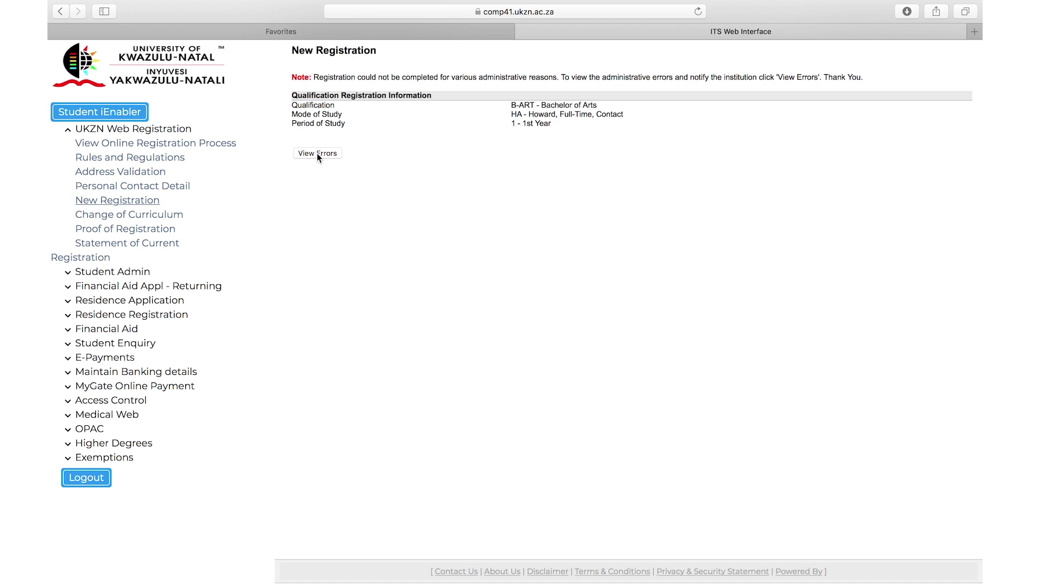
- Review the Financial Clearance Required error, then restart via New Registration
click(317, 153)
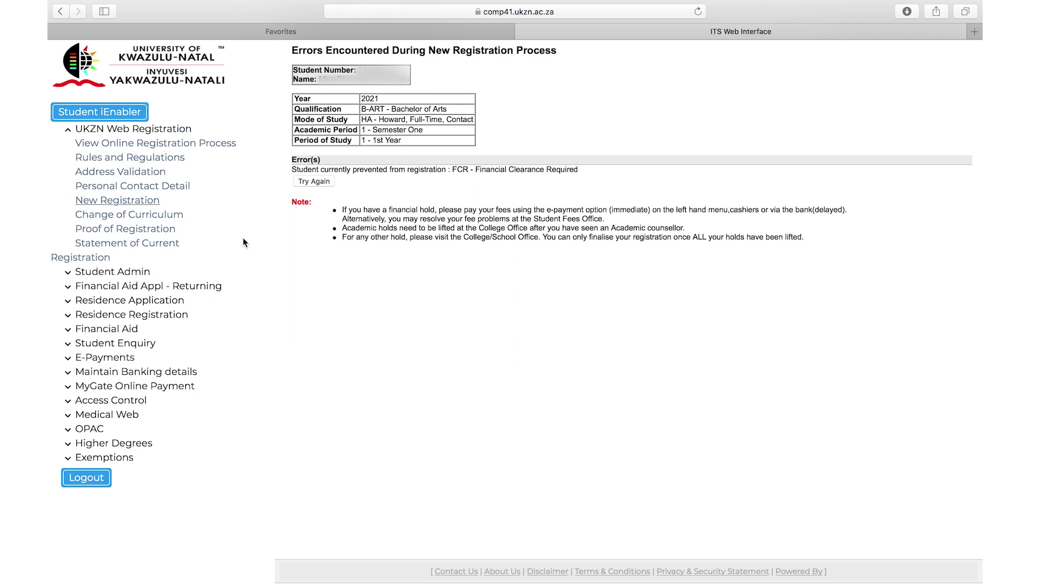
click(146, 202)
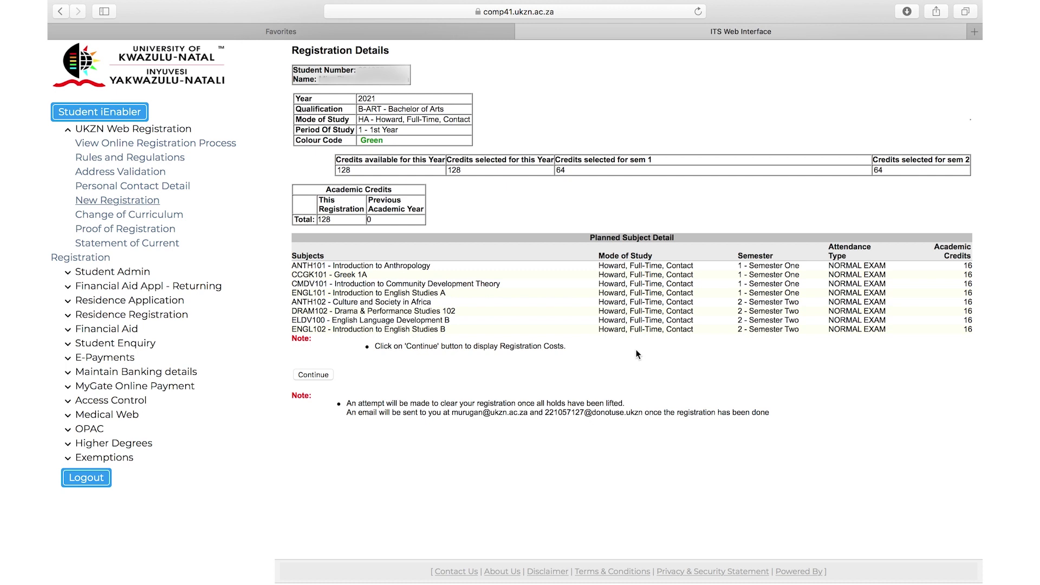
- Continue to the cost estimates, accept the registration and dismiss the success message
click(313, 375)
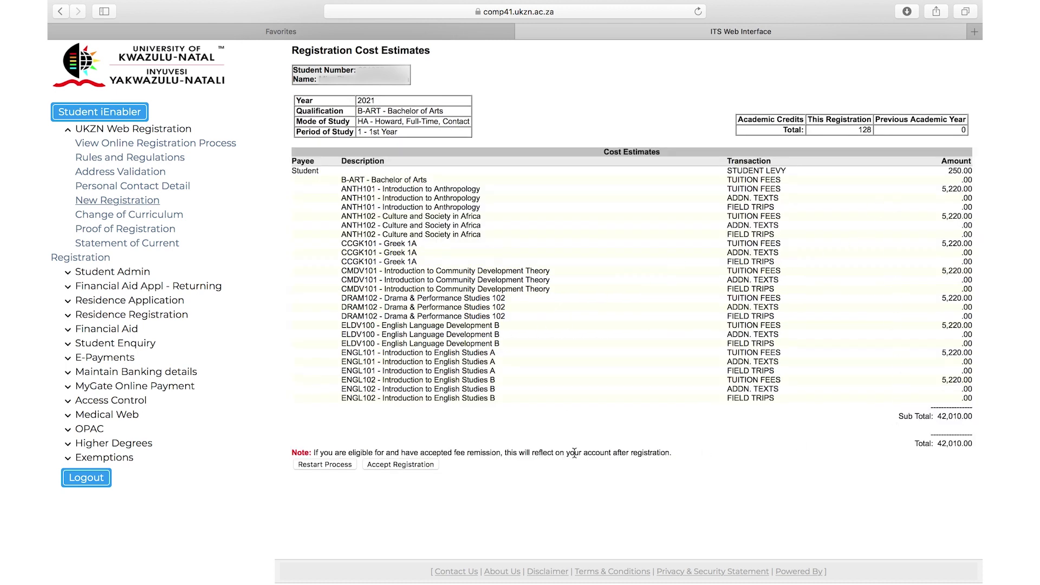
click(408, 461)
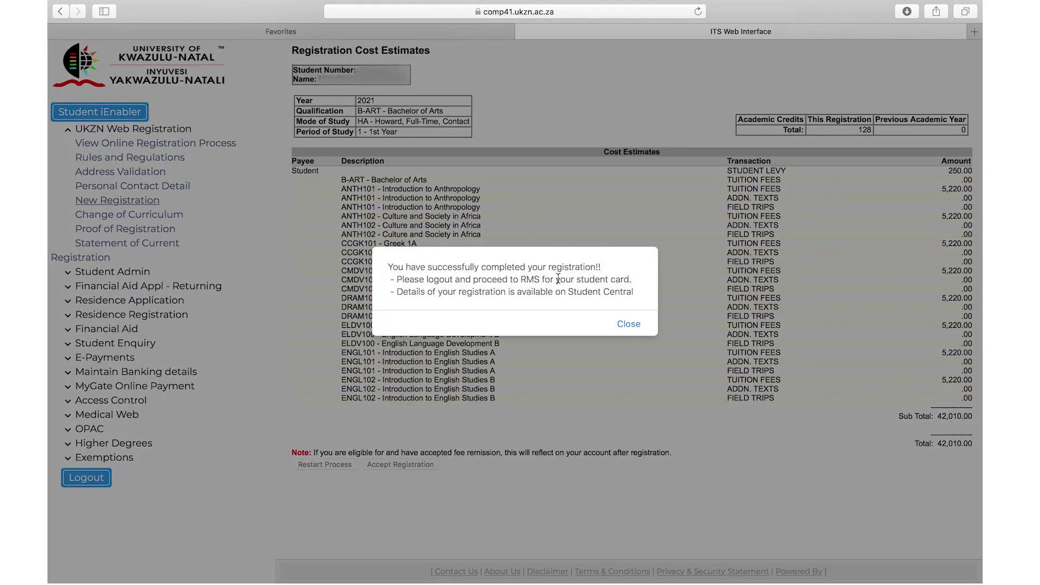
click(628, 325)
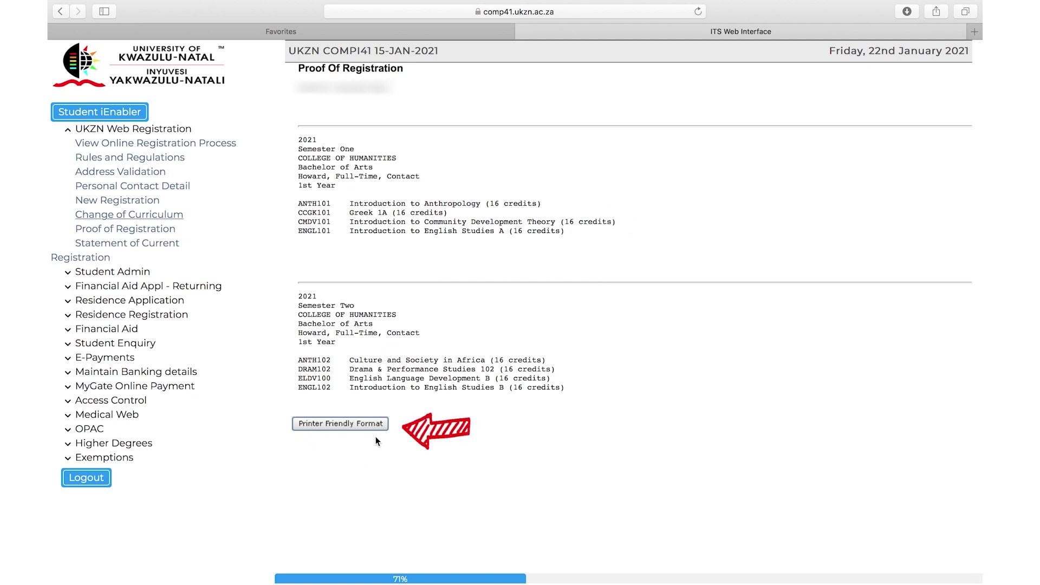
- Open the Printer Friendly Format proof of registration and print the page
click(359, 425)
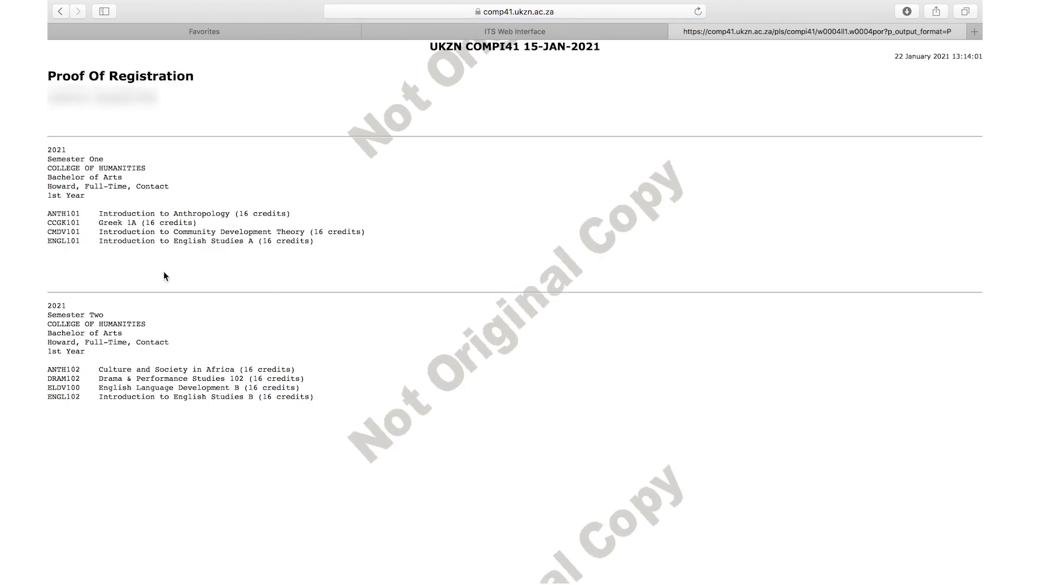
right_click(359, 356)
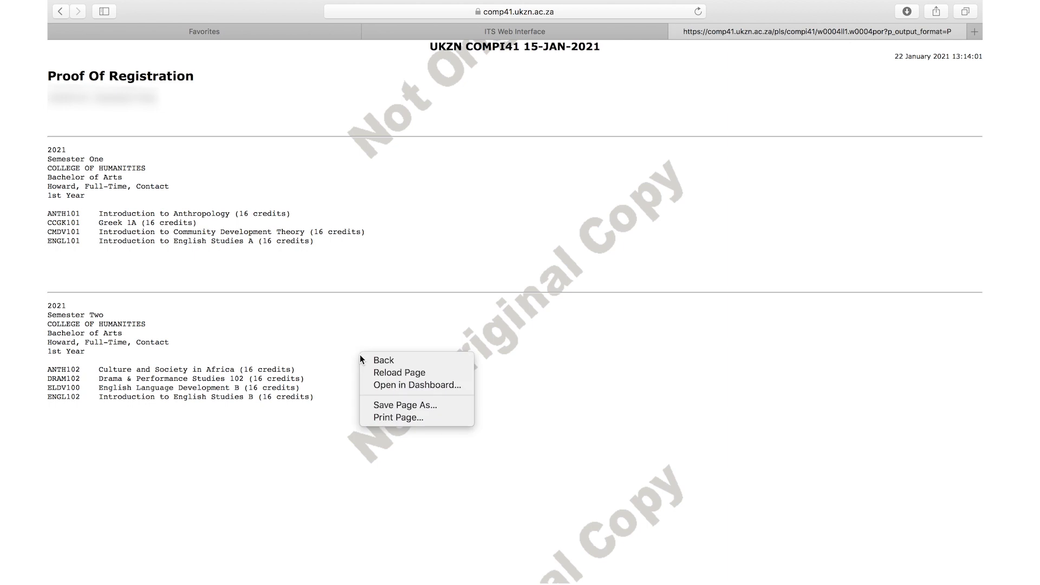
click(375, 416)
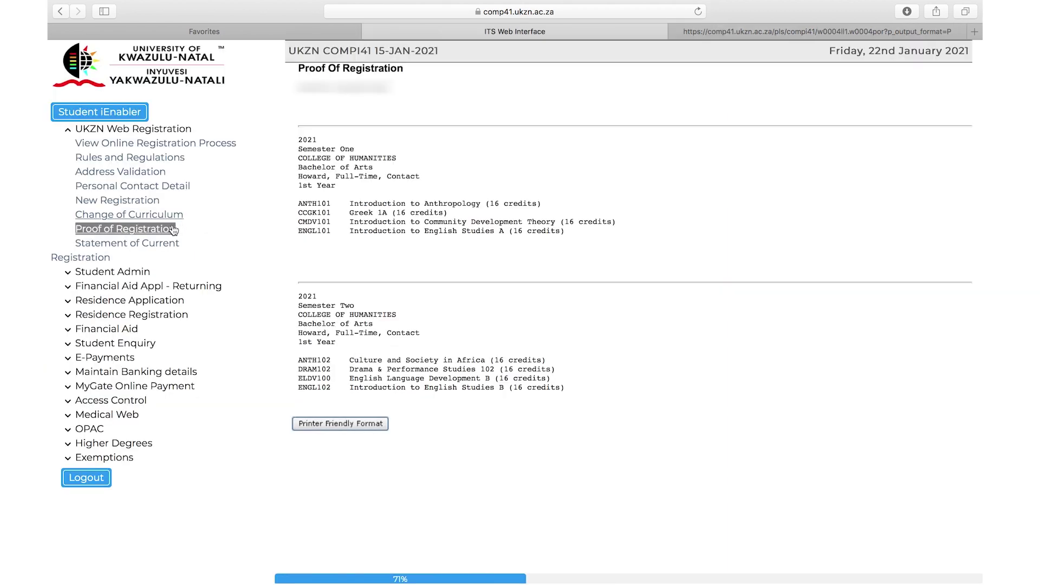